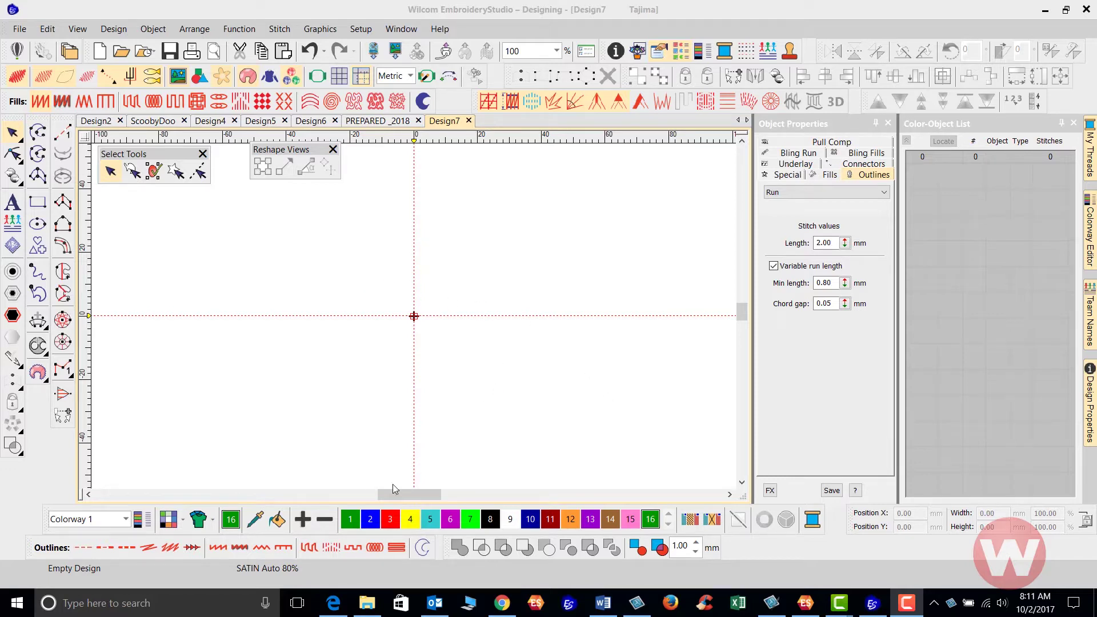
# Open the My Thread Charts dialog from the Colorway Editor's My Threads section
pyautogui.click(408, 446)
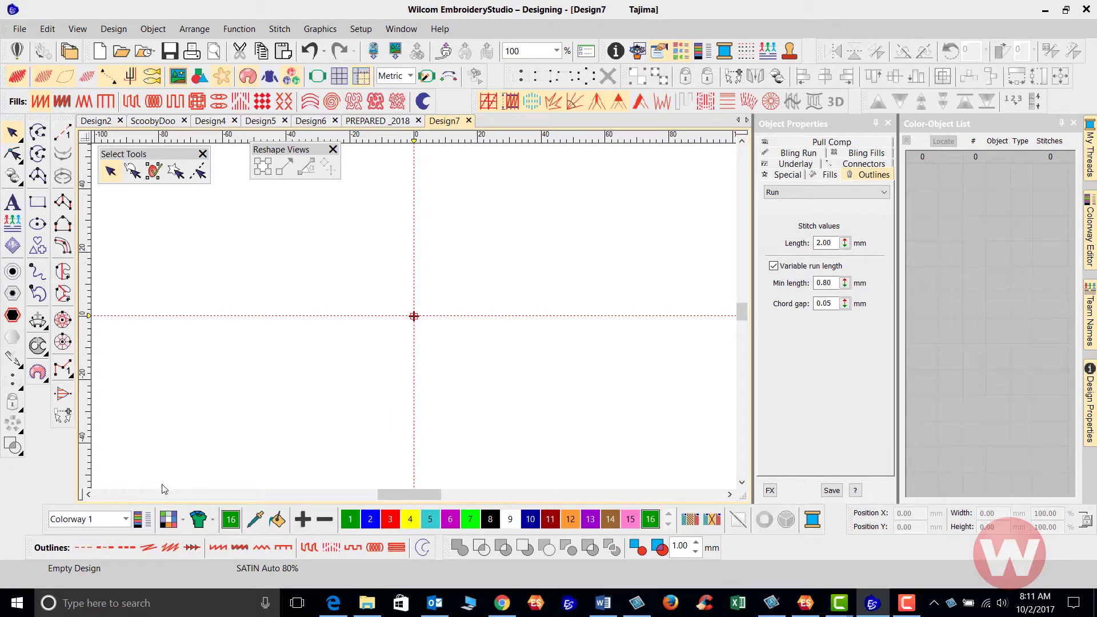
pyautogui.click(138, 522)
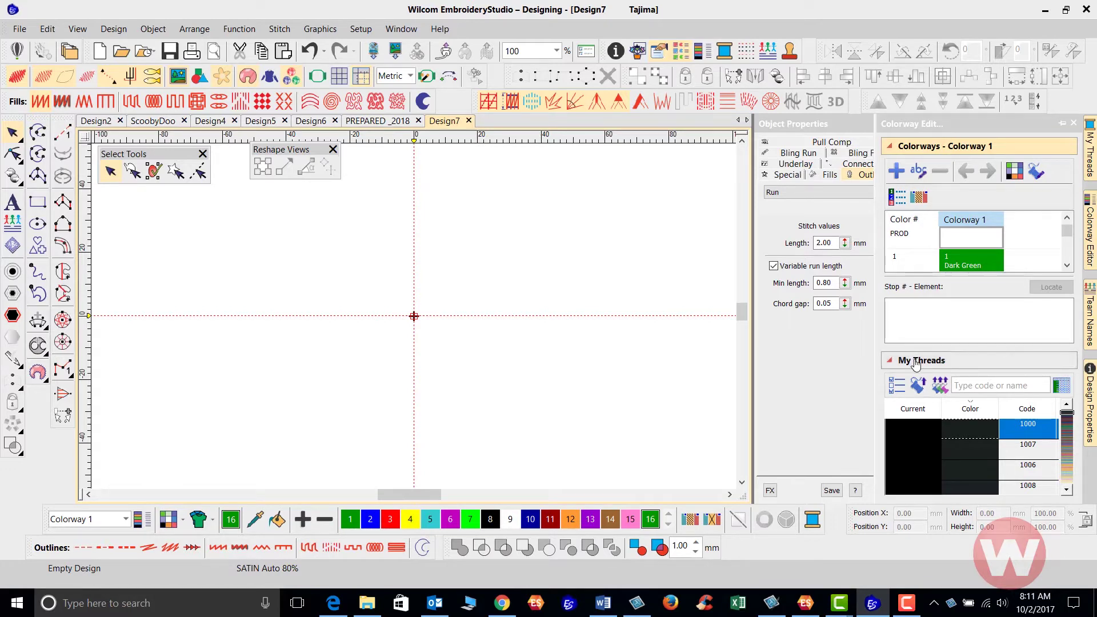
pyautogui.click(897, 389)
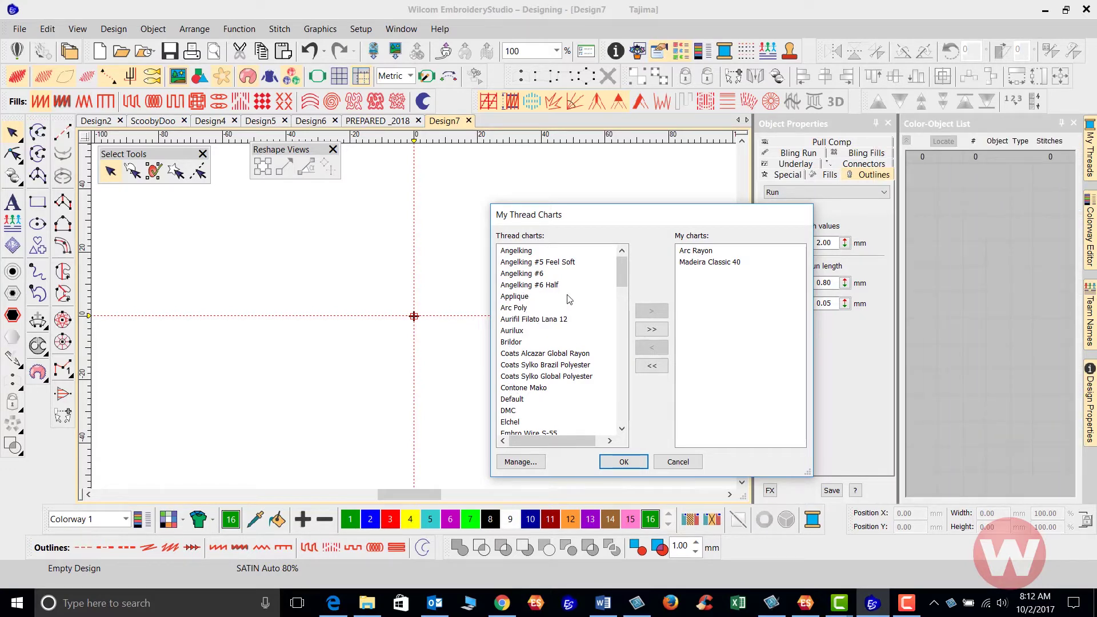
# Replace Arc Rayon and Madeira Classic 40 with Madeira PolyNeon 40 as the only chart in use
pyautogui.click(696, 252)
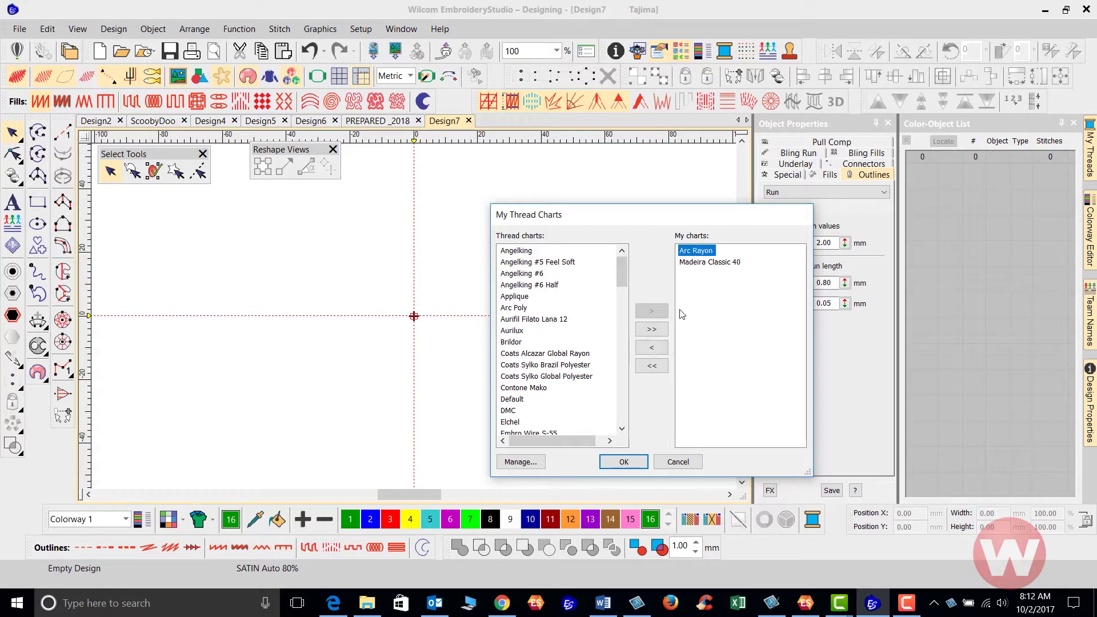
pyautogui.click(658, 350)
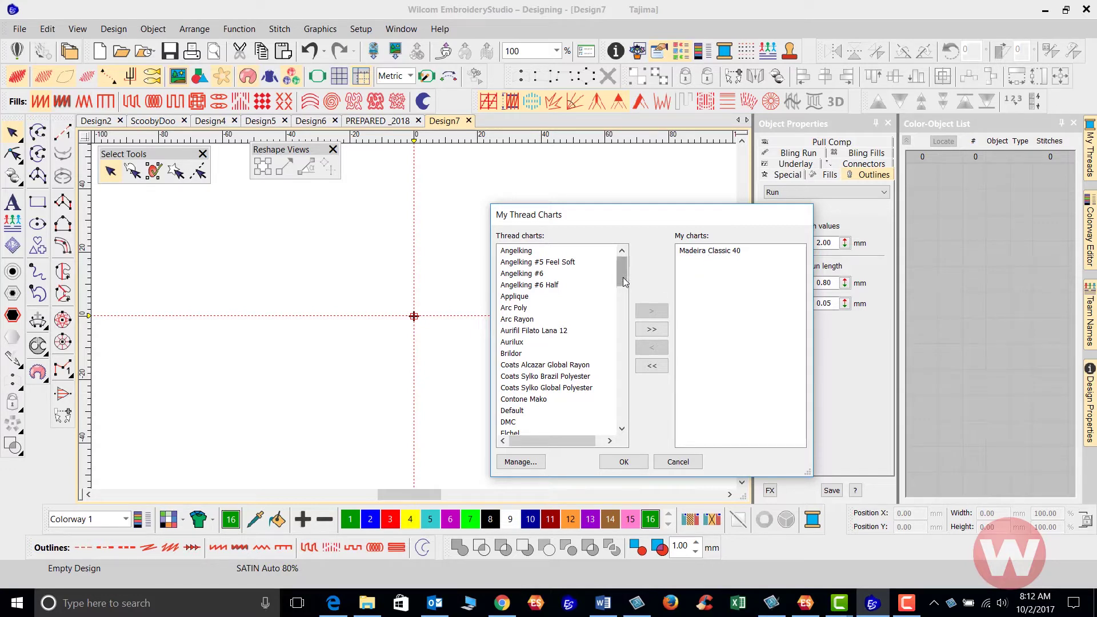
pyautogui.moveTo(623, 276); pyautogui.dragTo(605, 363)
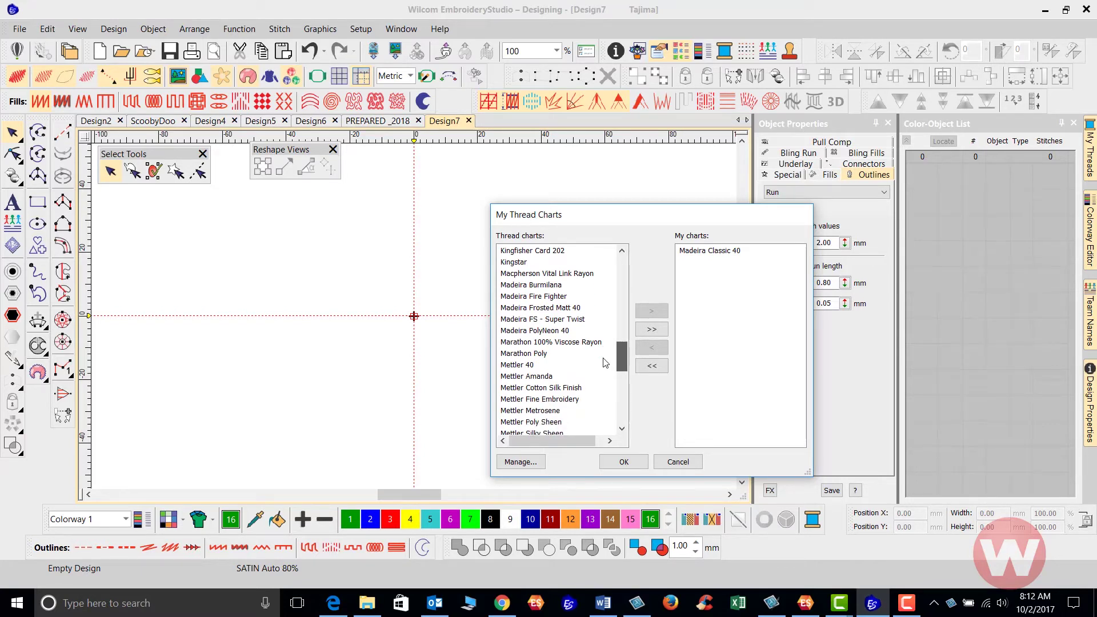
pyautogui.click(541, 332)
pyautogui.click(652, 312)
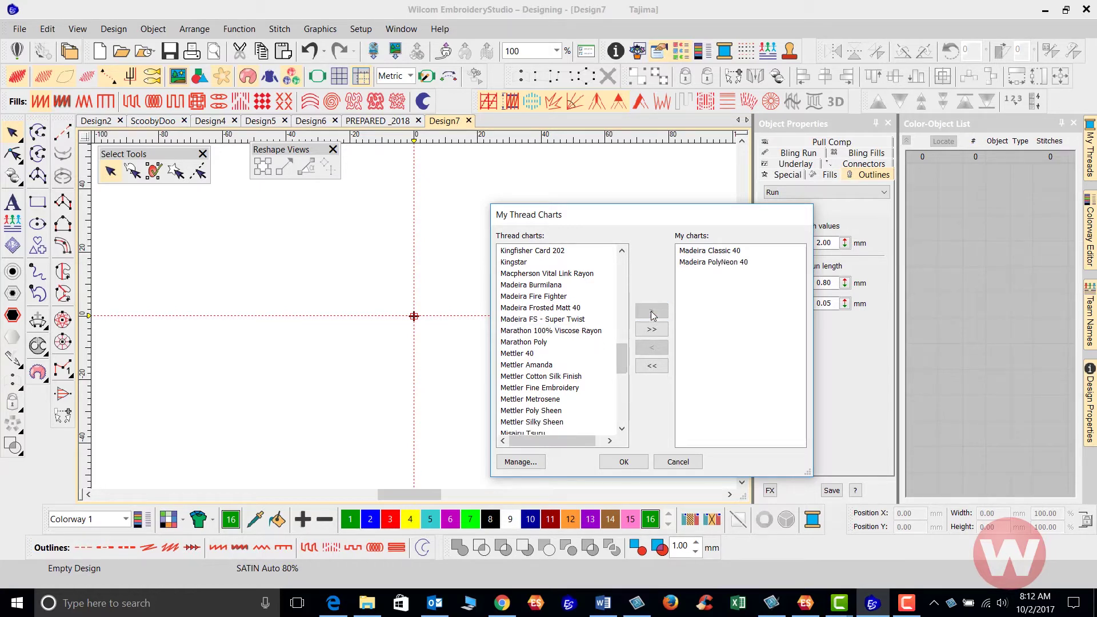
pyautogui.click(712, 253)
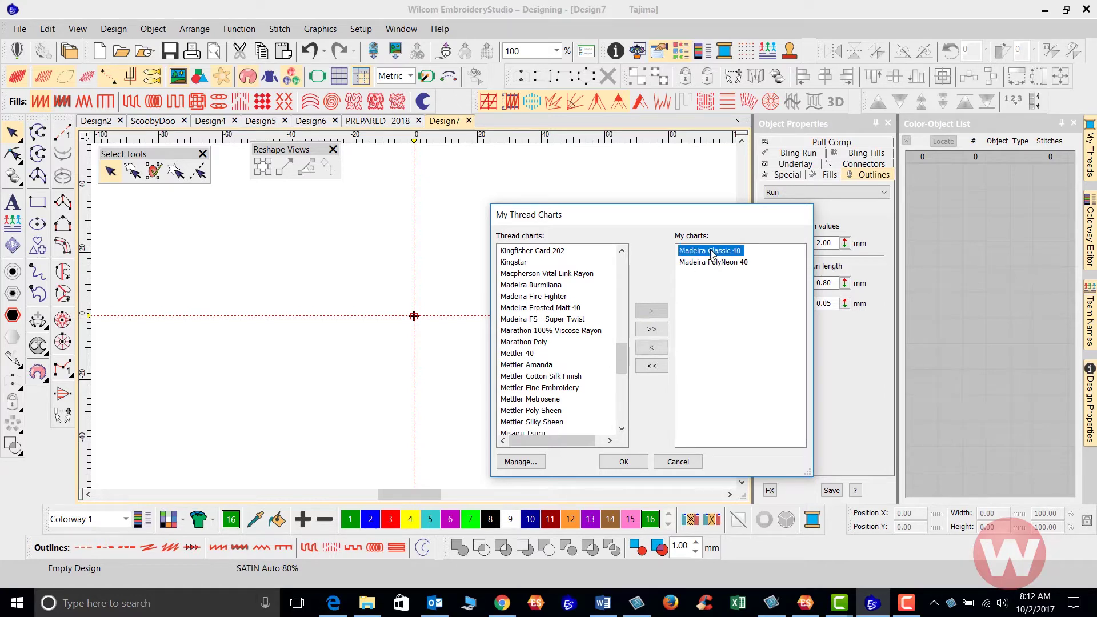
pyautogui.click(652, 348)
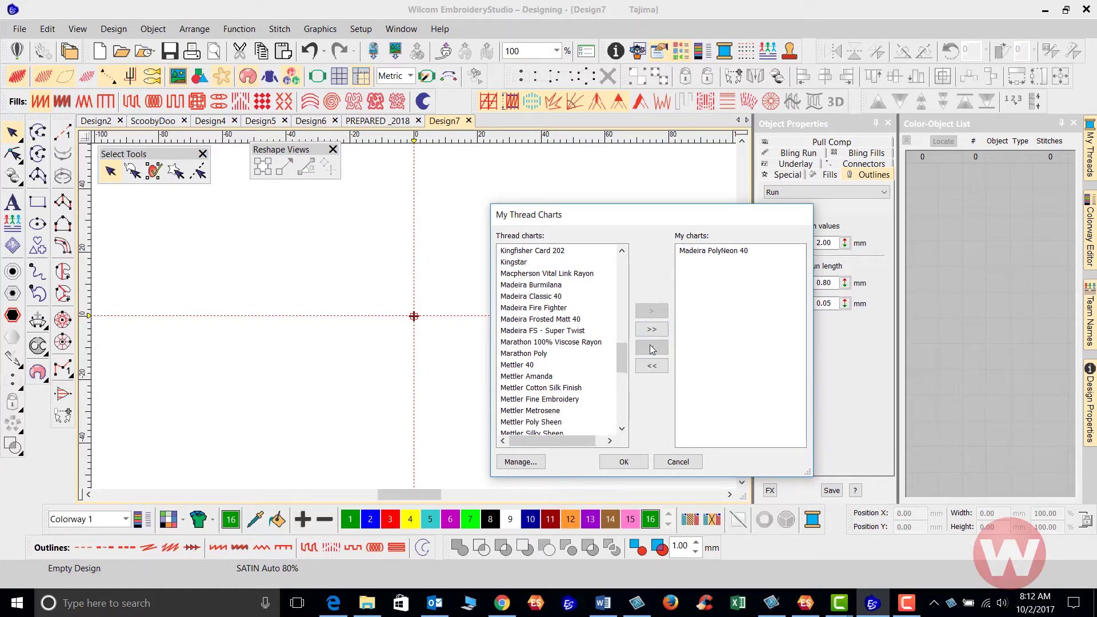
pyautogui.click(624, 462)
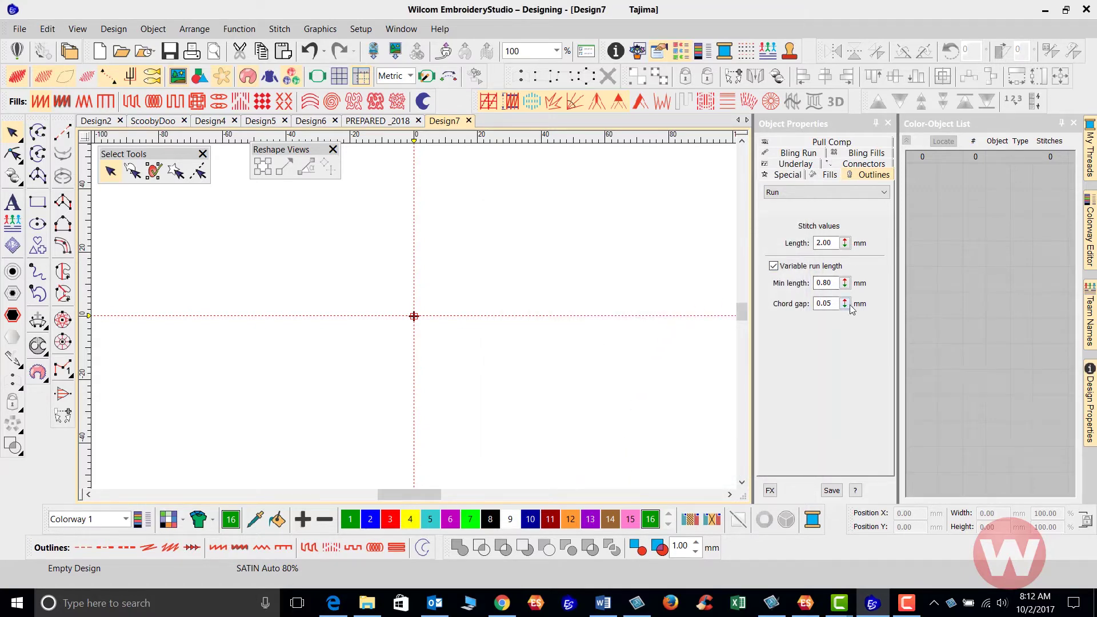
pyautogui.click(1091, 216)
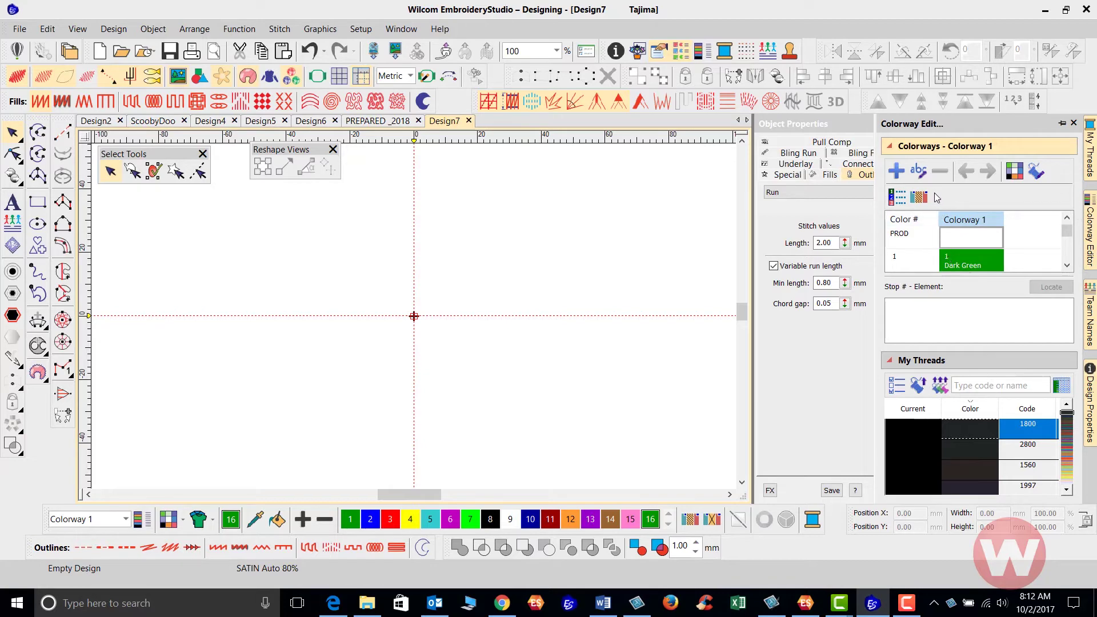
# Select Colorway 1's colour 1 Dark Green to list matching PolyNeon greens 1988, 1651, 1751, 1650
pyautogui.click(893, 148)
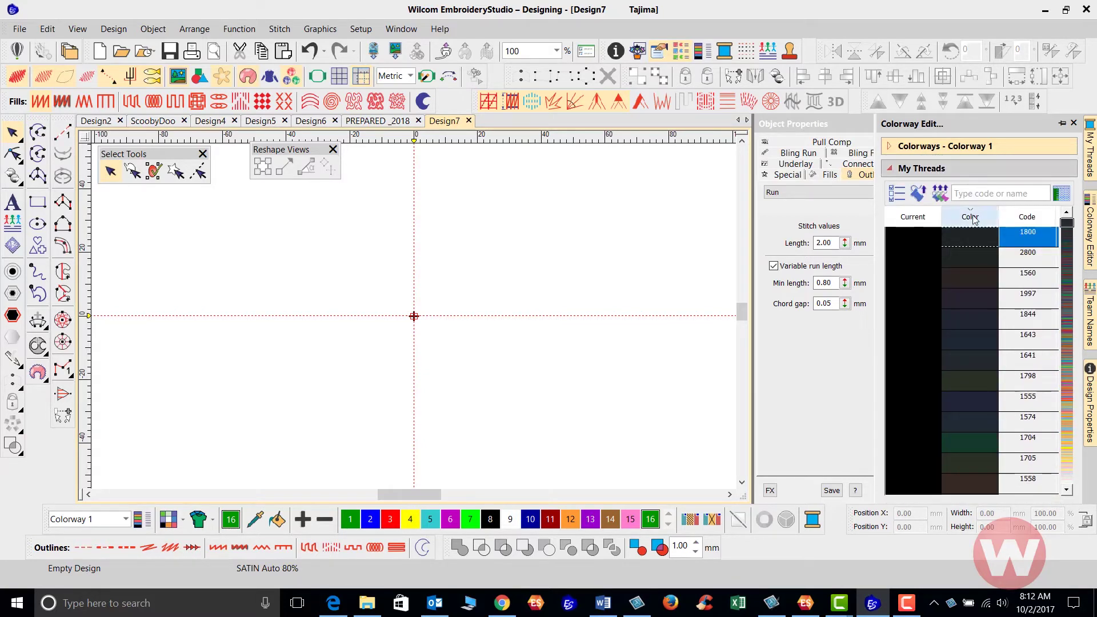
pyautogui.click(891, 148)
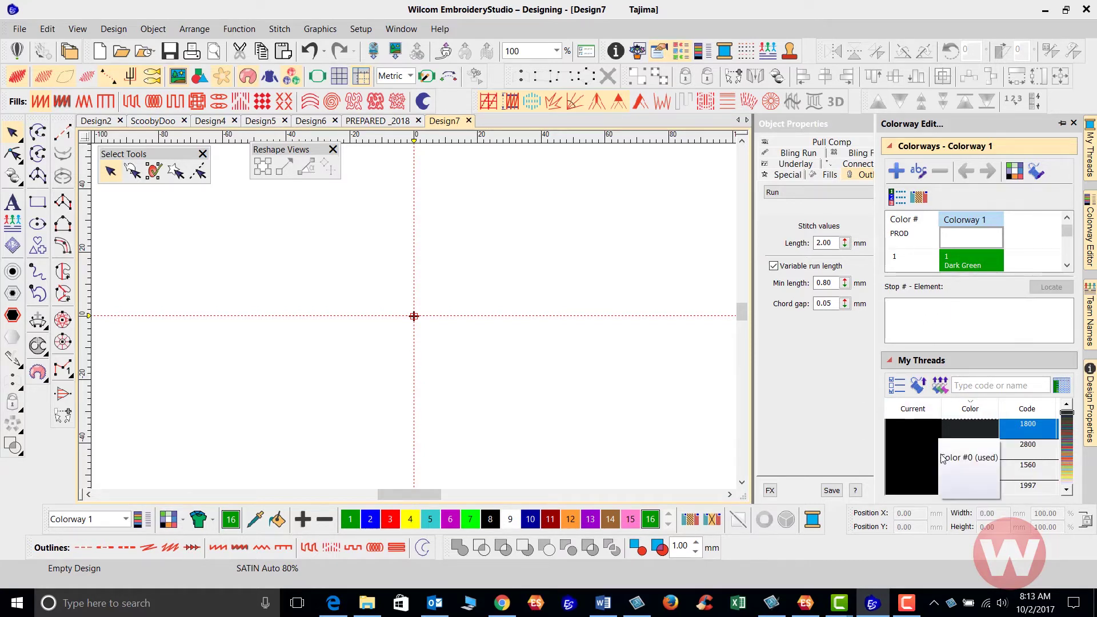
pyautogui.moveTo(1067, 233); pyautogui.dragTo(1067, 237)
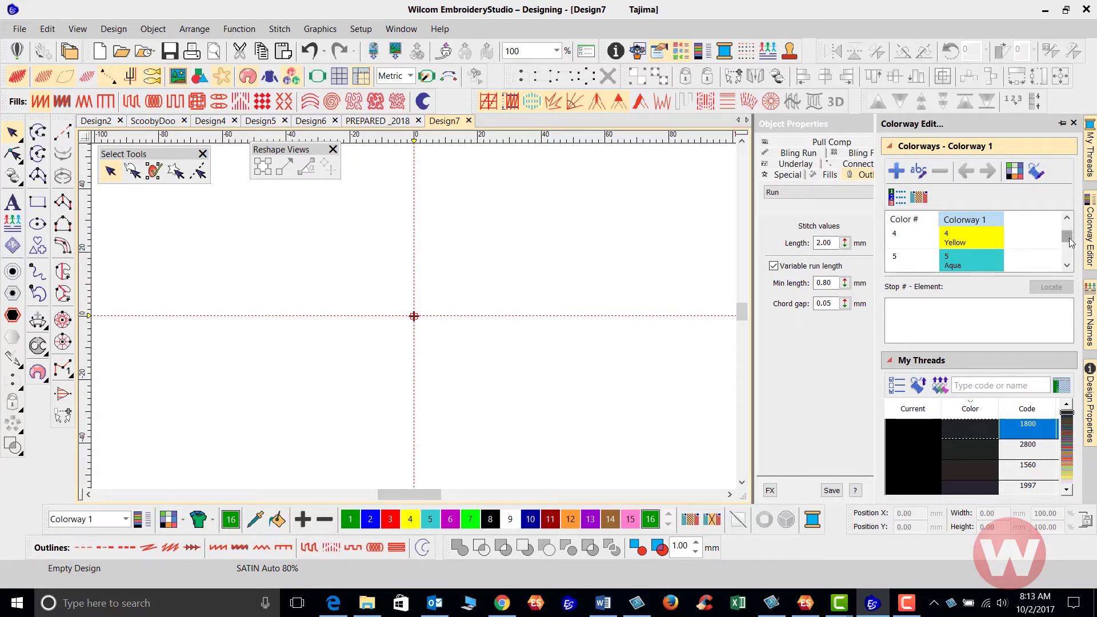
pyautogui.moveTo(1070, 242); pyautogui.dragTo(1068, 230)
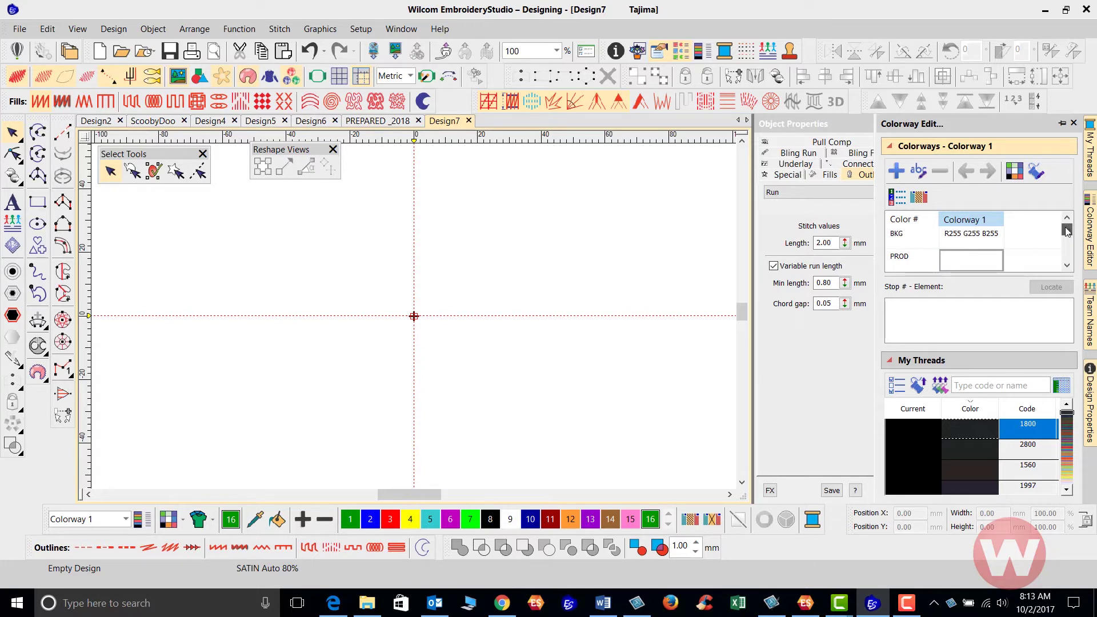
pyautogui.moveTo(1066, 235); pyautogui.dragTo(1066, 239)
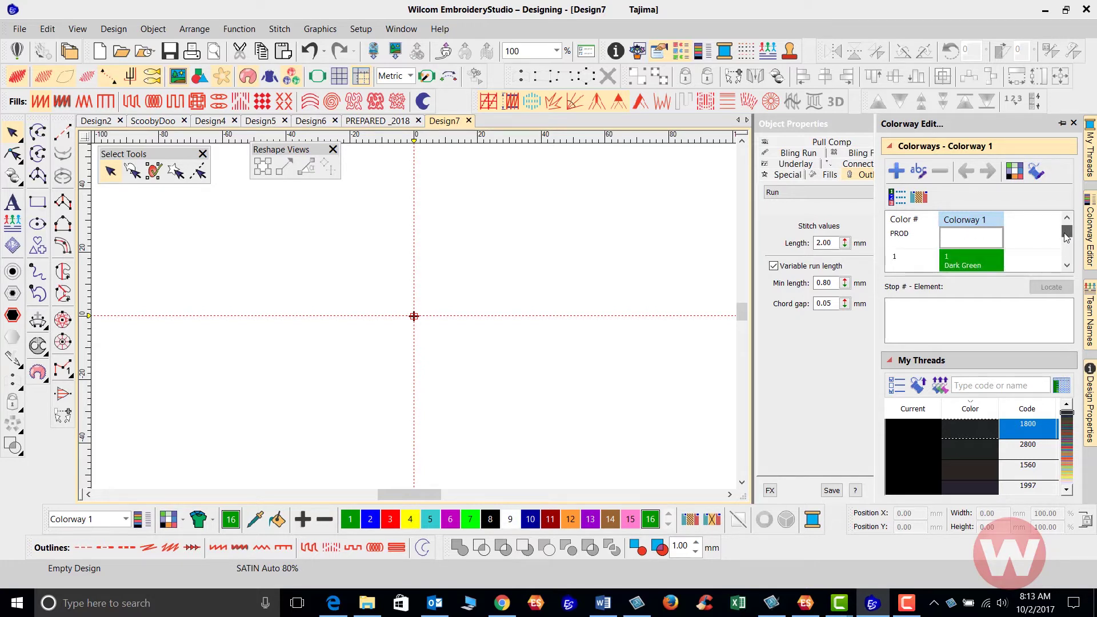
pyautogui.click(981, 258)
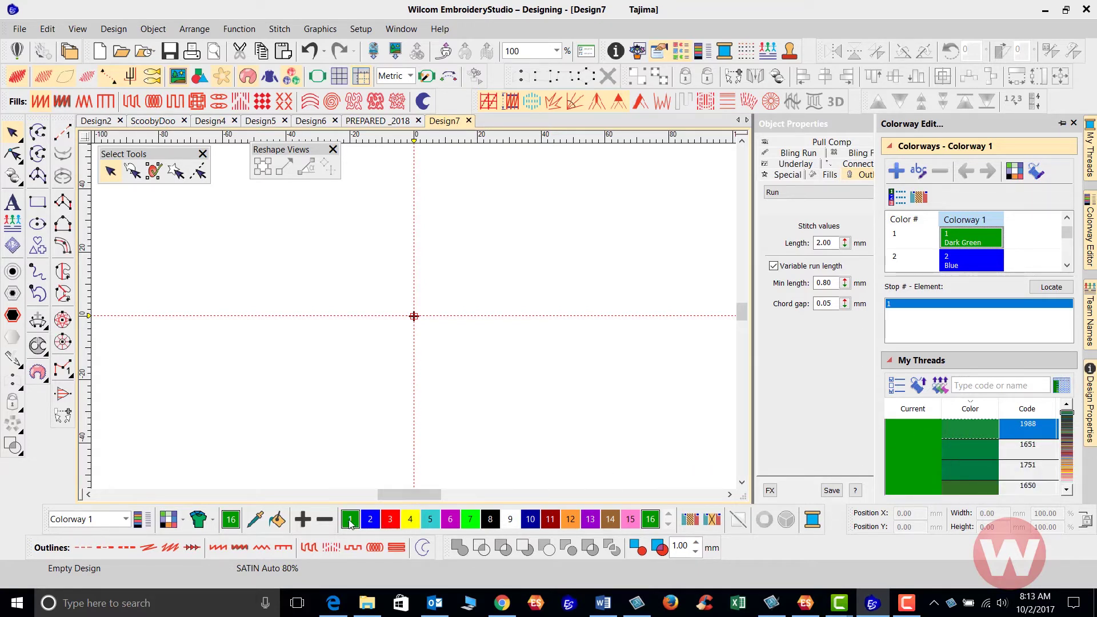
# Assign matching Madeira PolyNeon threads to colour 2 Blue and the following colours in turn
pyautogui.click(972, 430)
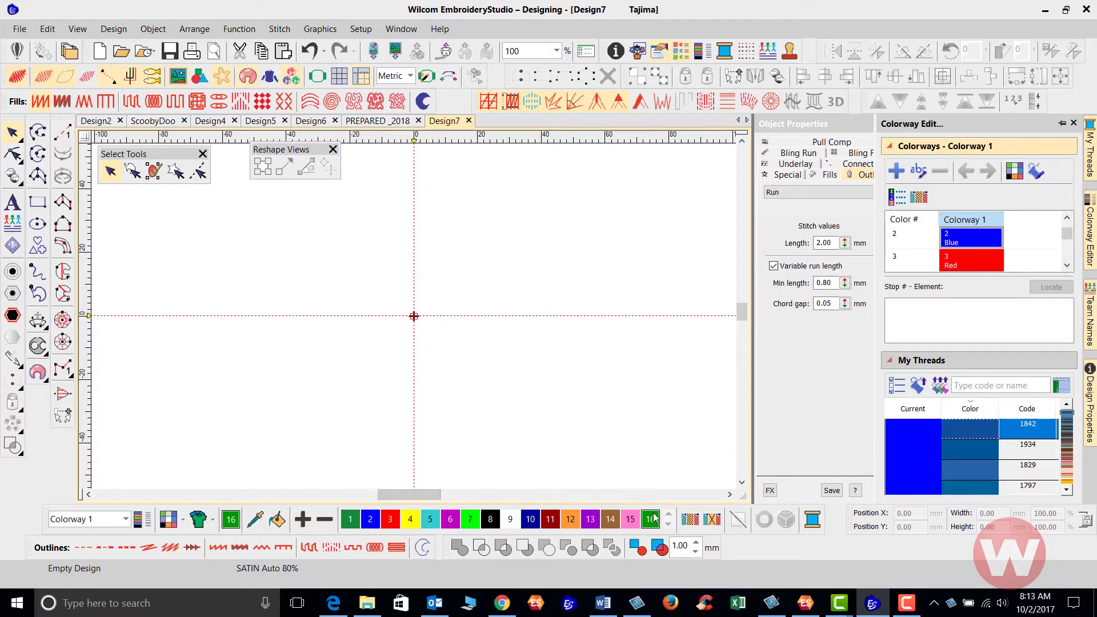
pyautogui.click(971, 432)
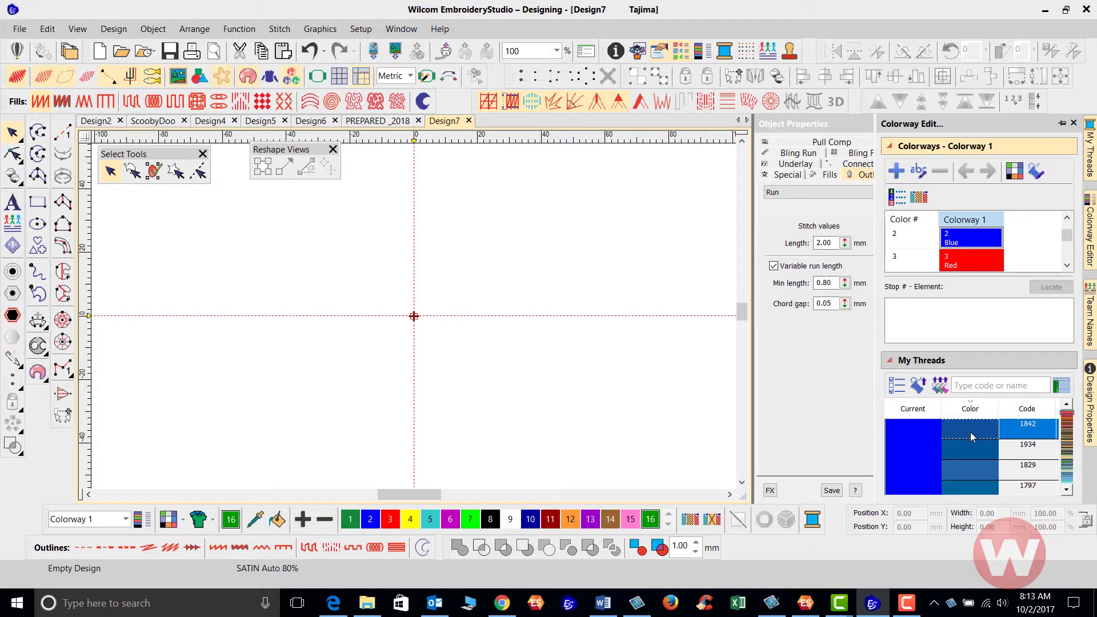
pyautogui.click(970, 432)
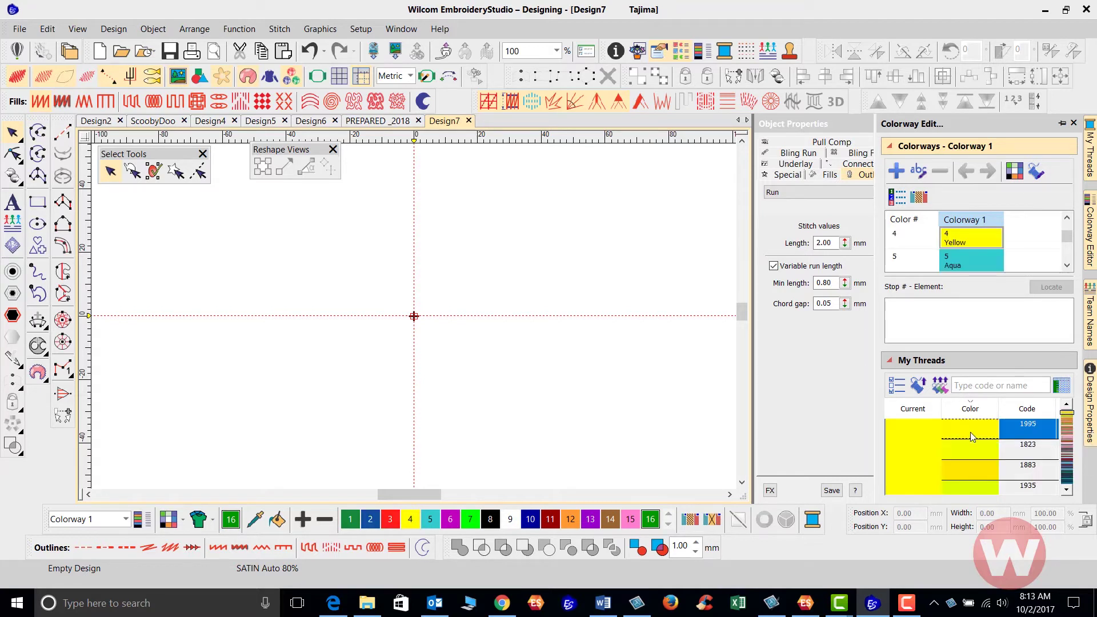
pyautogui.click(970, 432)
pyautogui.click(970, 432)
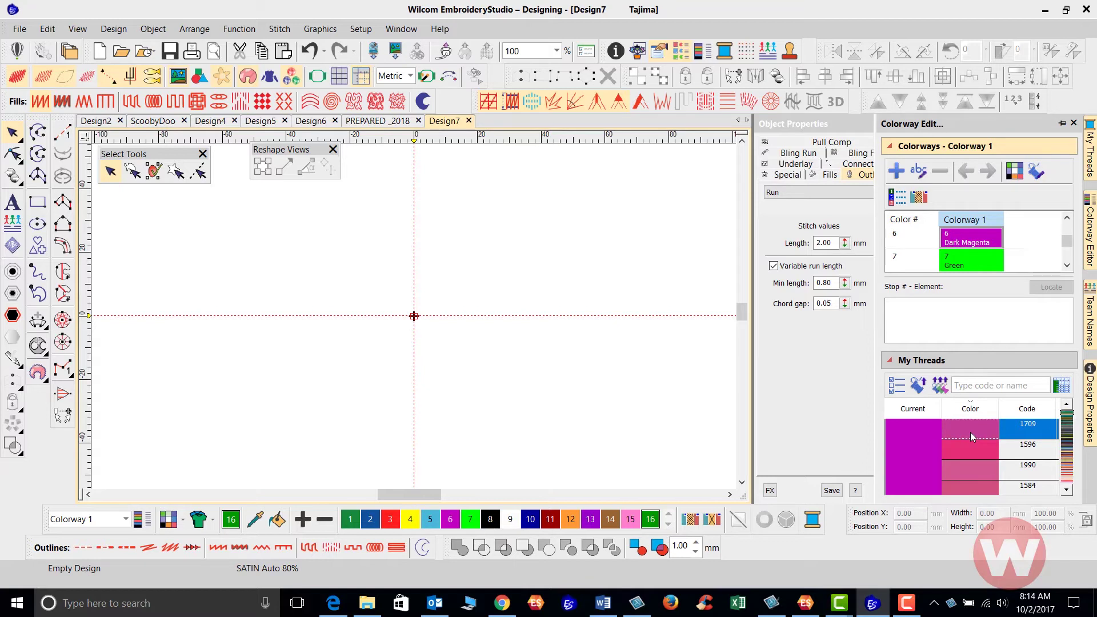
pyautogui.click(970, 432)
pyautogui.click(970, 432)
pyautogui.click(971, 432)
pyautogui.click(970, 432)
pyautogui.click(970, 432)
pyautogui.click(971, 432)
pyautogui.click(971, 432)
pyautogui.click(971, 432)
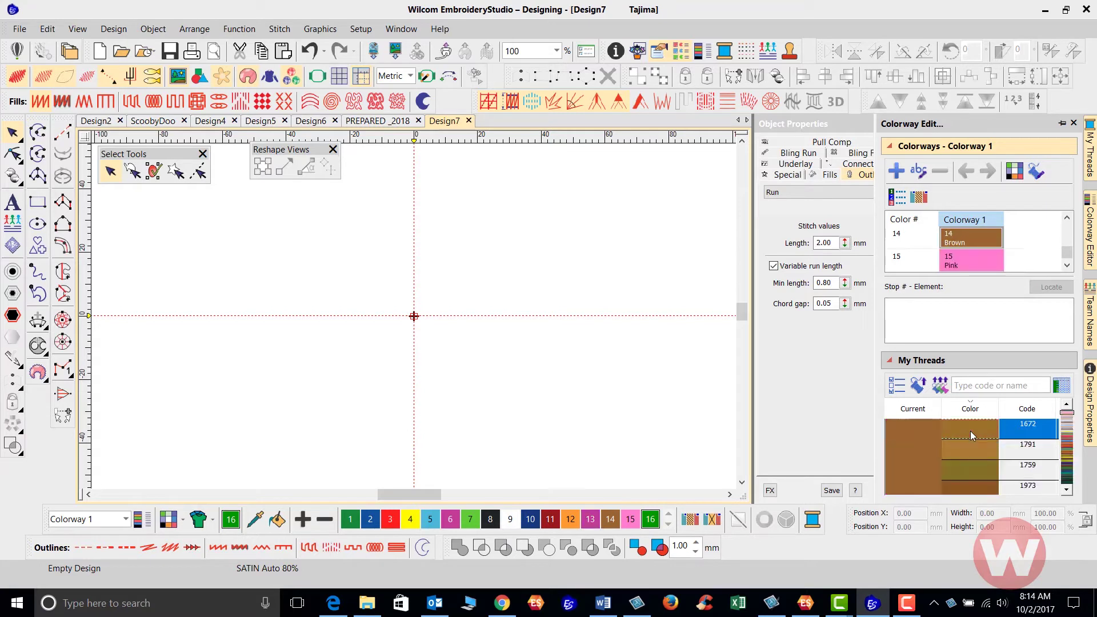
pyautogui.click(970, 432)
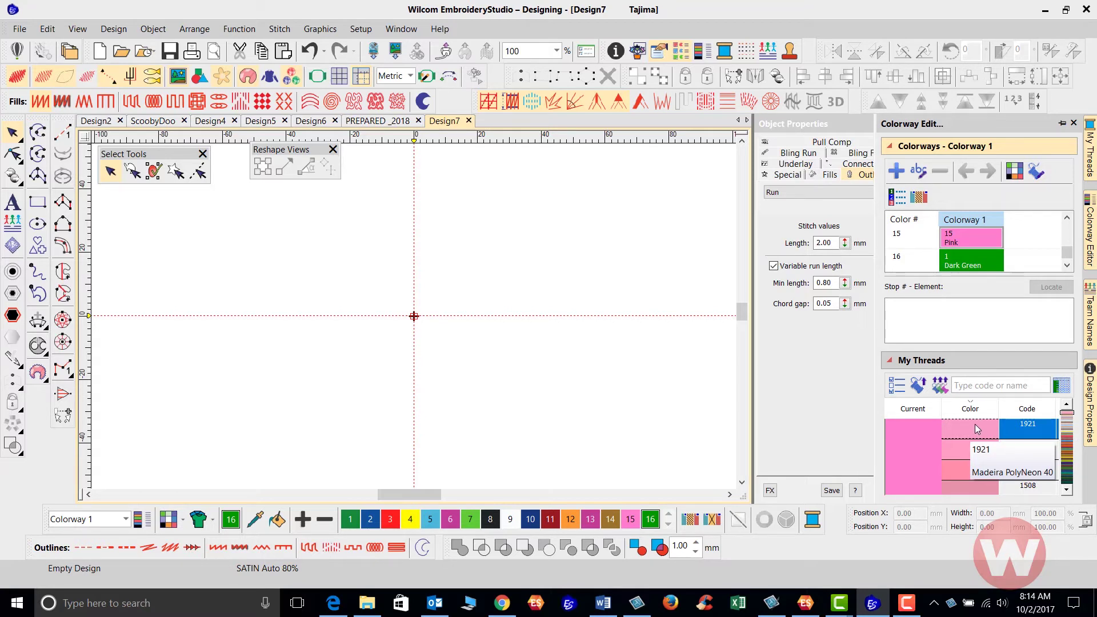
# Set colour 15 to PolyNeon thread 1736 and colour 16 to green 1750
pyautogui.moveTo(1070, 416); pyautogui.dragTo(1070, 433)
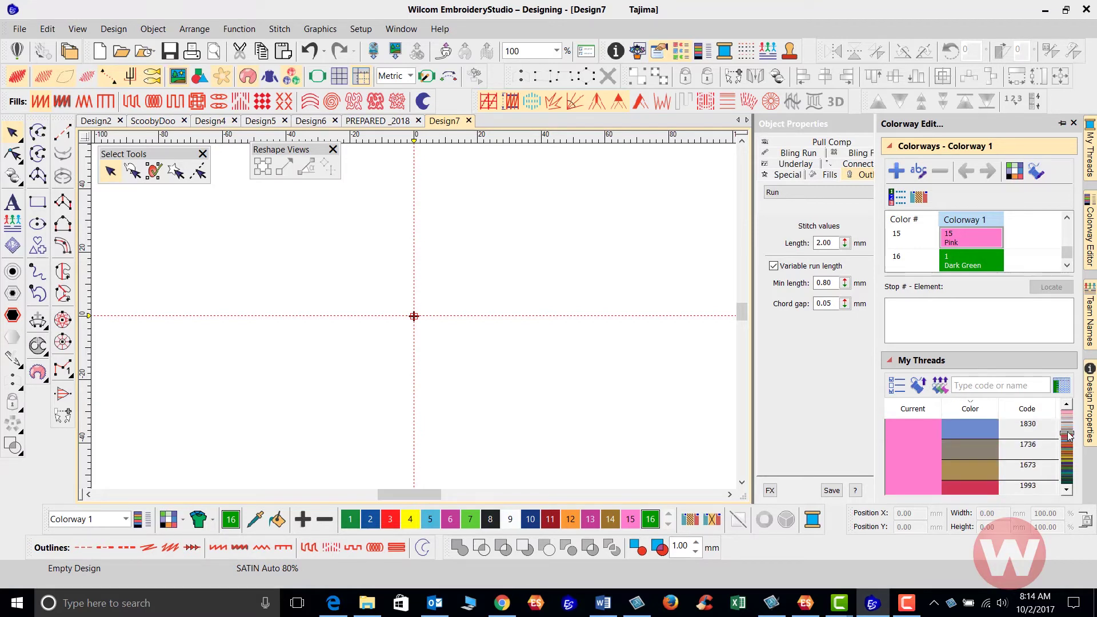
pyautogui.doubleClick(972, 451)
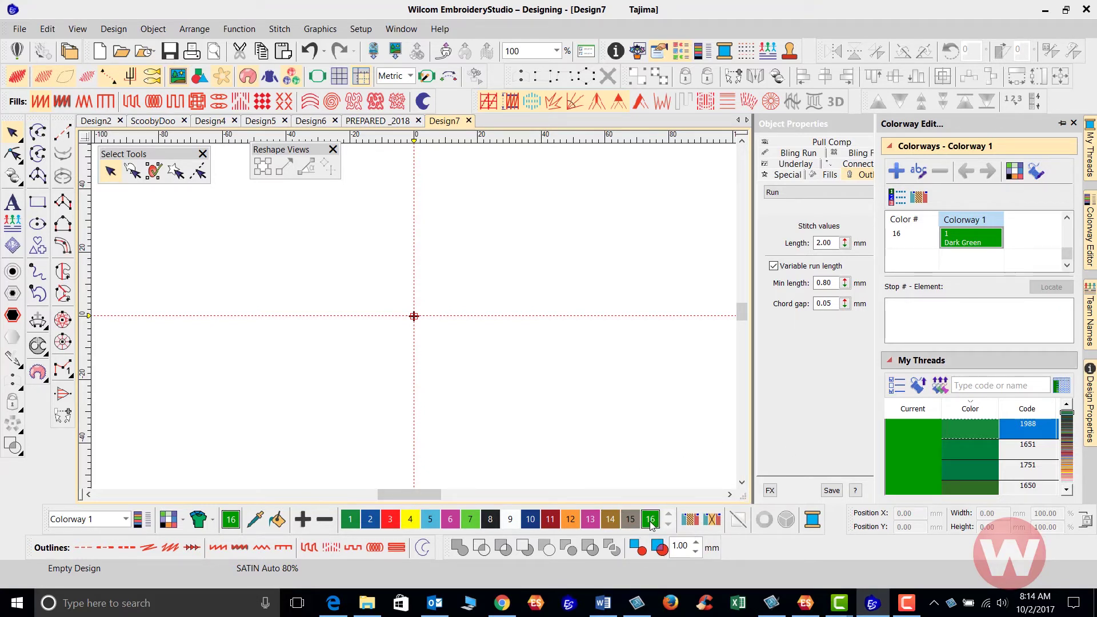
pyautogui.moveTo(1070, 255)
pyautogui.mouseDown()
pyautogui.moveTo(1069, 235)
pyautogui.moveTo(1068, 256)
pyautogui.mouseUp()
pyautogui.click(983, 455)
pyautogui.doubleClick(983, 454)
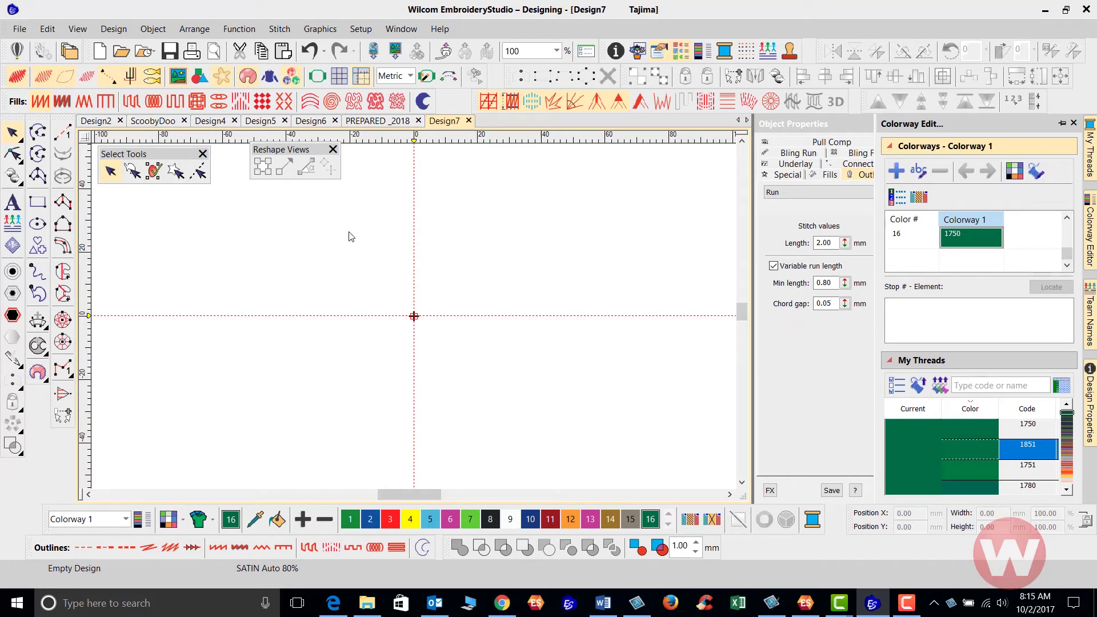
# Save the design as the Normal.EMT template, replacing the existing file
pyautogui.click(21, 29)
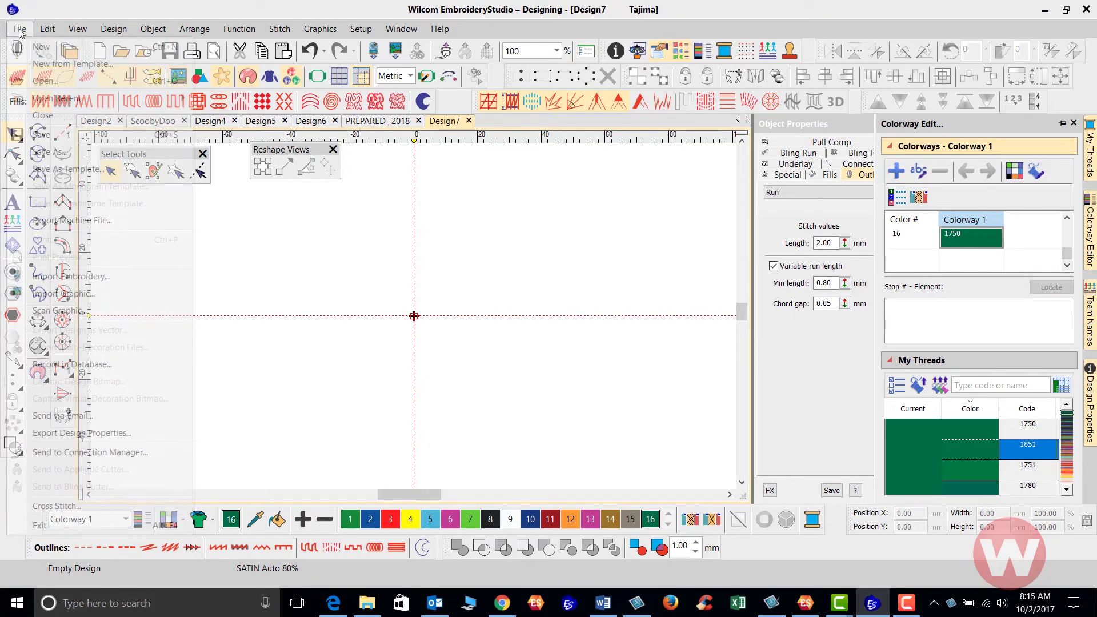
pyautogui.click(19, 29)
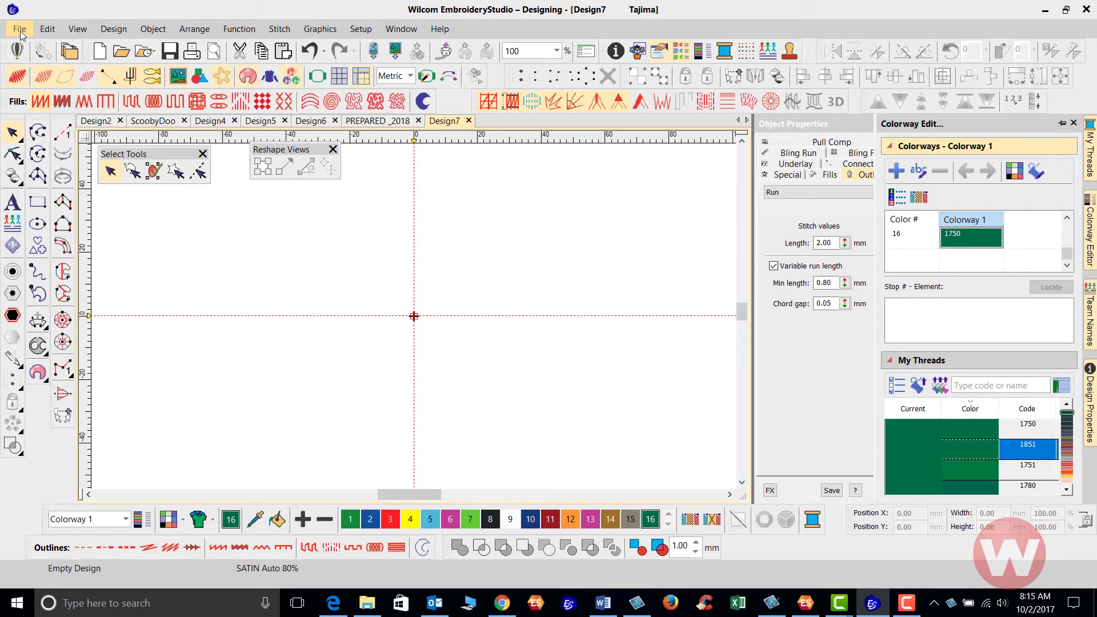
pyautogui.click(19, 29)
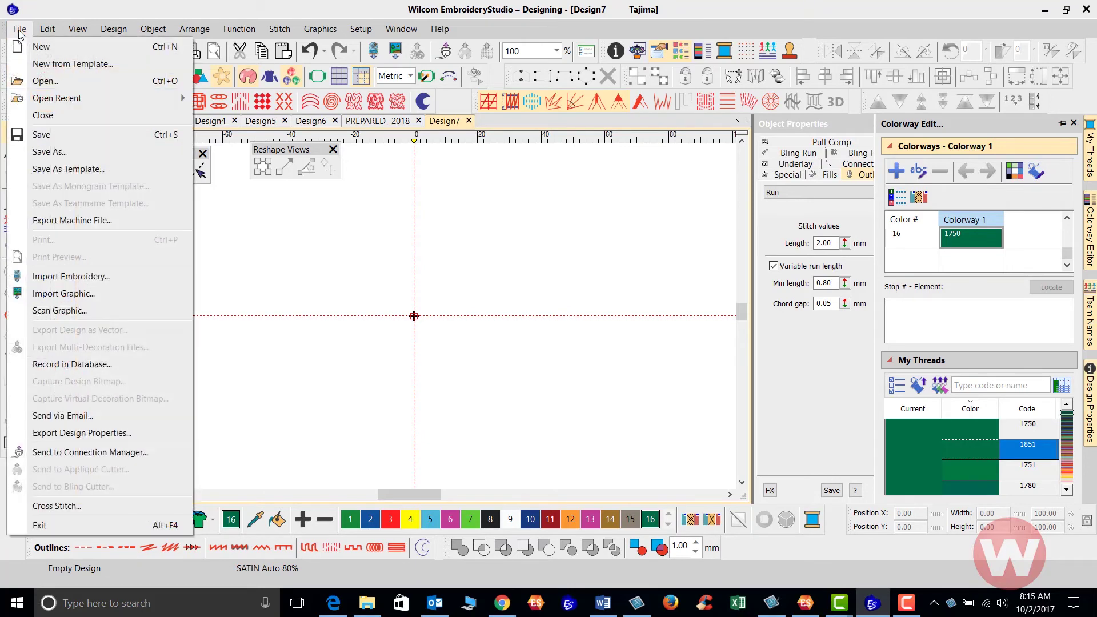
pyautogui.click(63, 170)
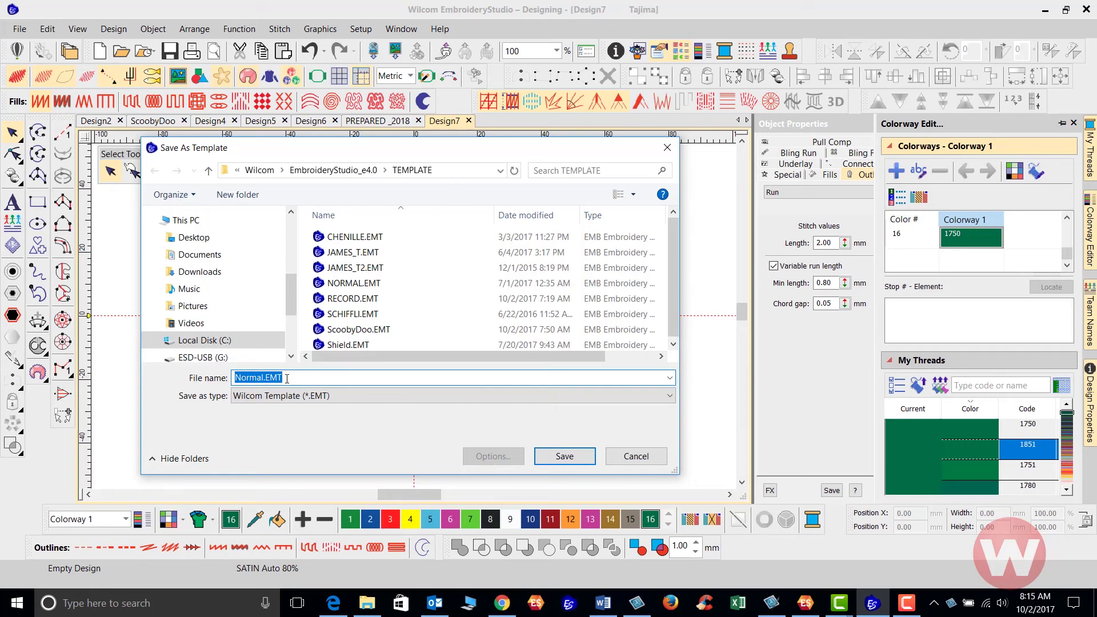
pyautogui.click(562, 457)
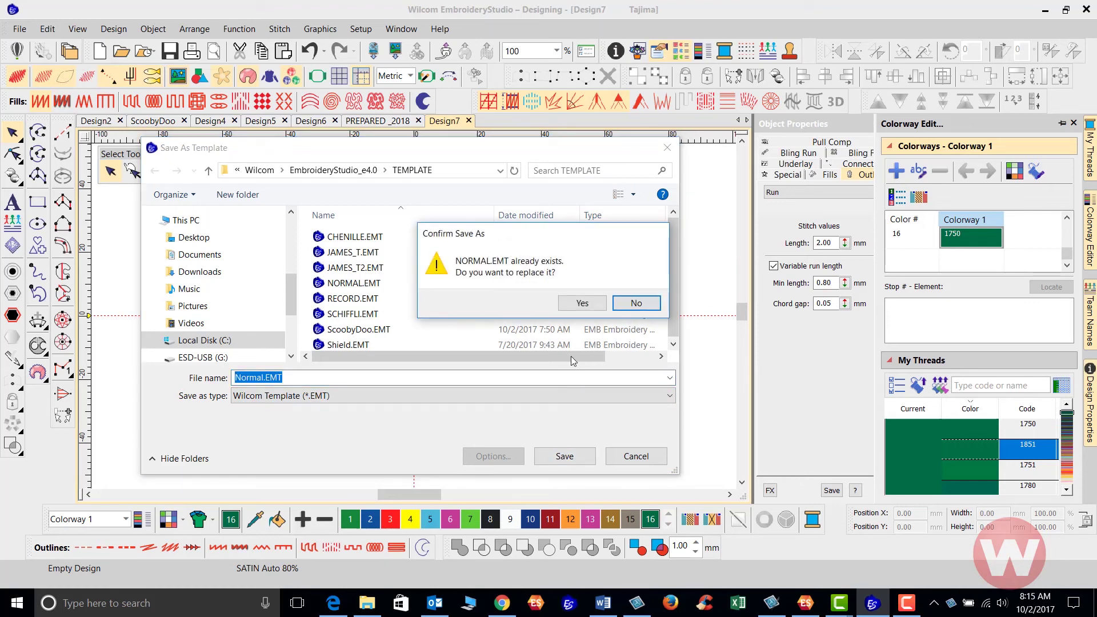
pyautogui.click(580, 304)
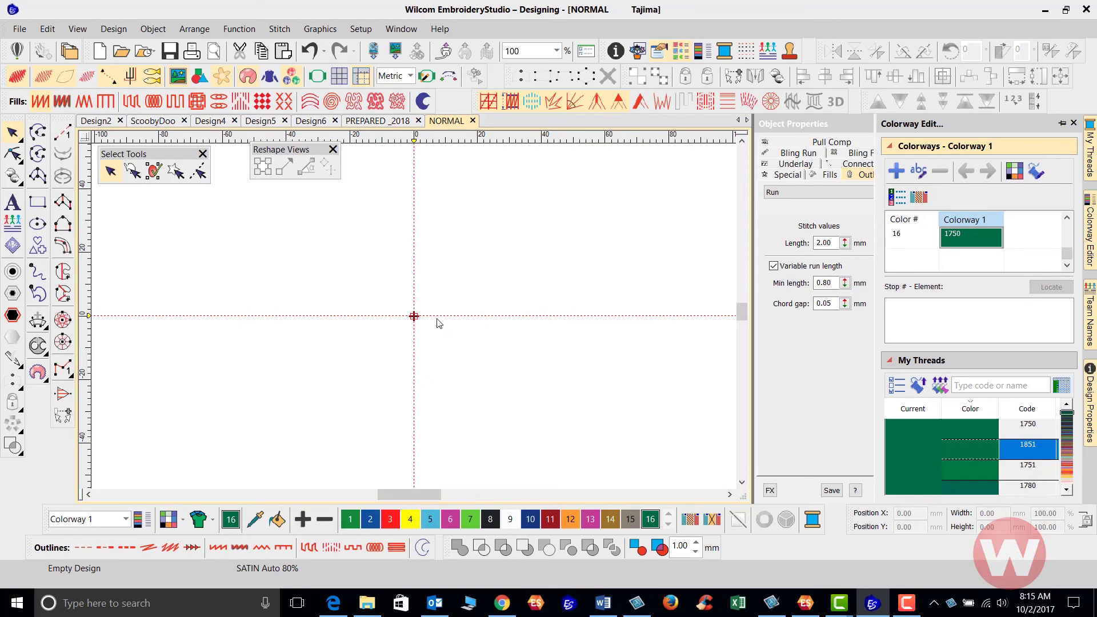
# Create new blank design Design8 from the updated NORMAL template
pyautogui.click(100, 52)
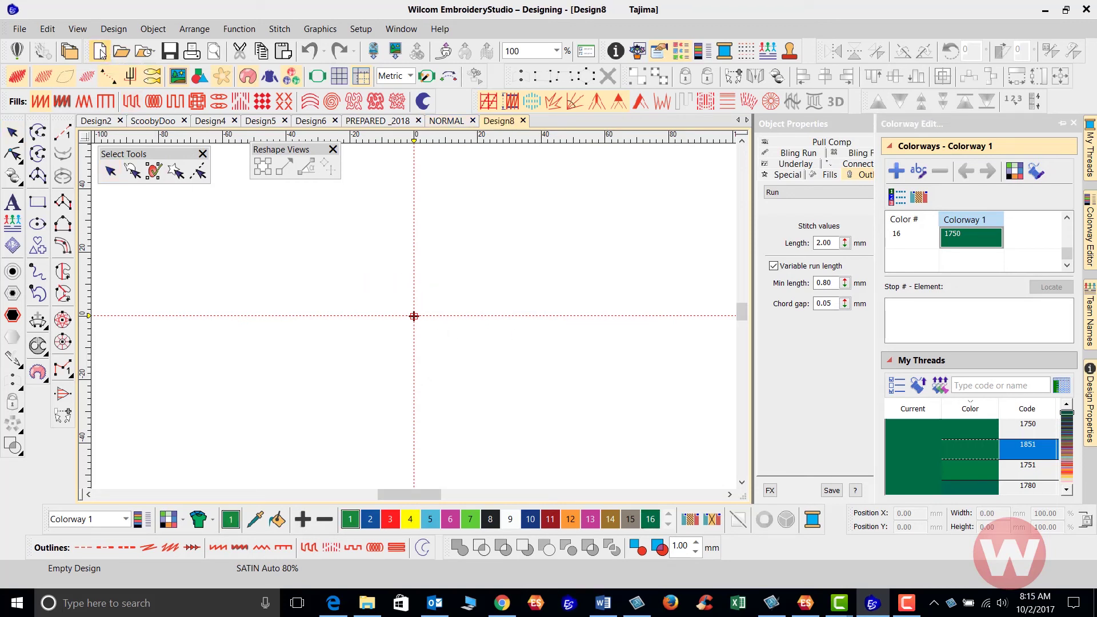